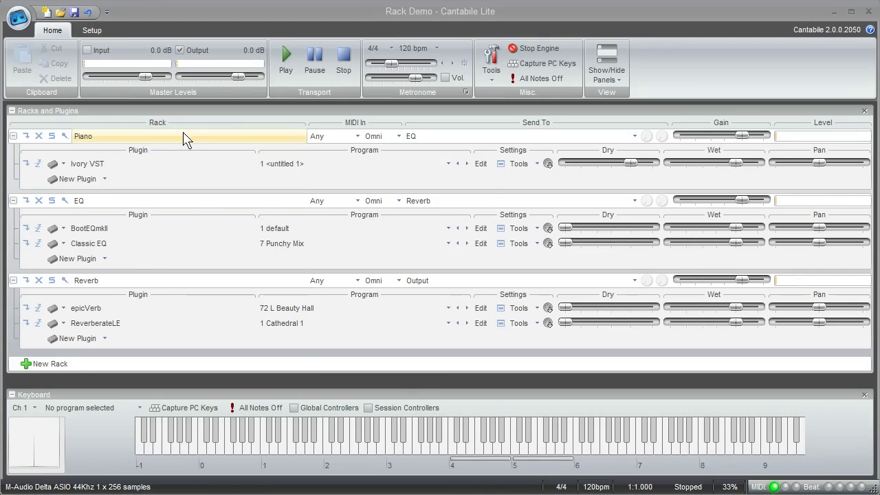
- Check the Ivory VST editor, then select the EQ rack and the Piano rack
{"action": "left_click", "coordinate": [488, 169]}
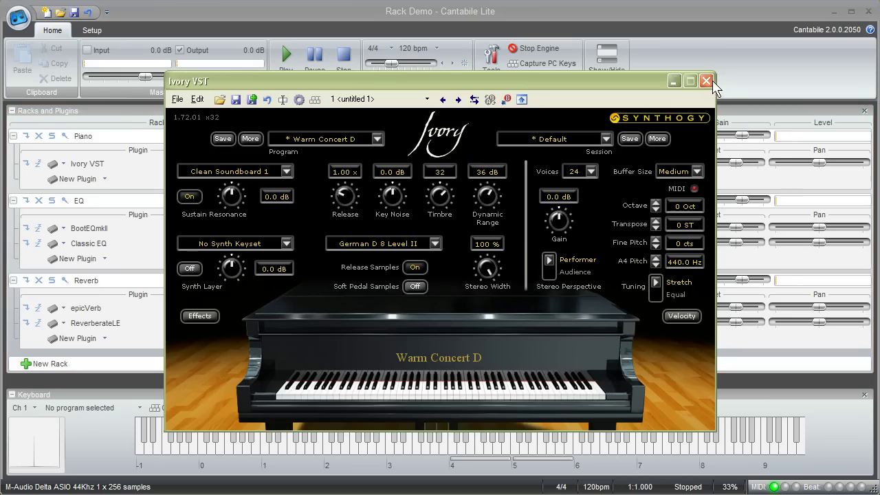
{"action": "left_click", "coordinate": [706, 81]}
{"action": "left_click", "coordinate": [172, 206]}
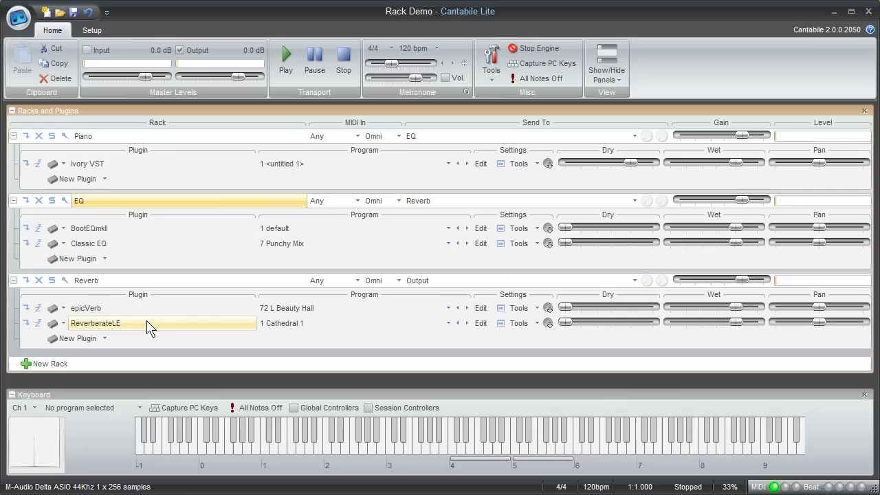
{"action": "left_click", "coordinate": [172, 136]}
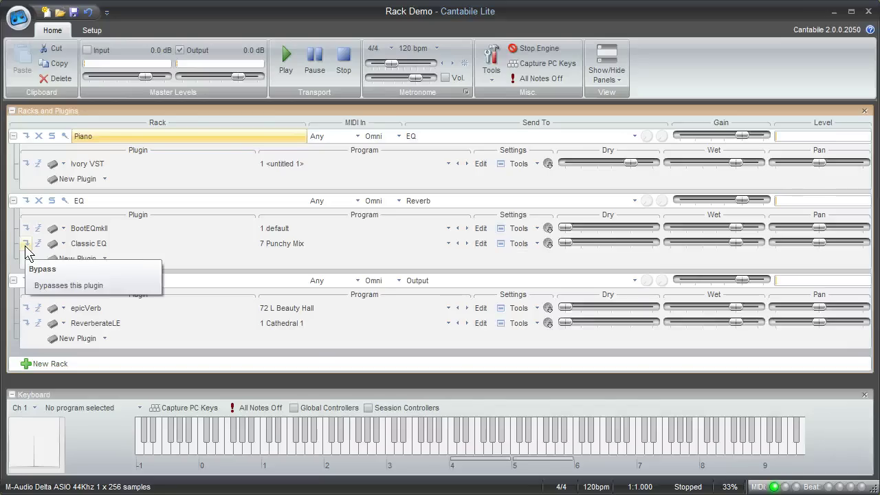
- Toggle Classic EQ's bypass on and off again, then toggle its suspension
{"action": "left_click", "coordinate": [26, 244]}
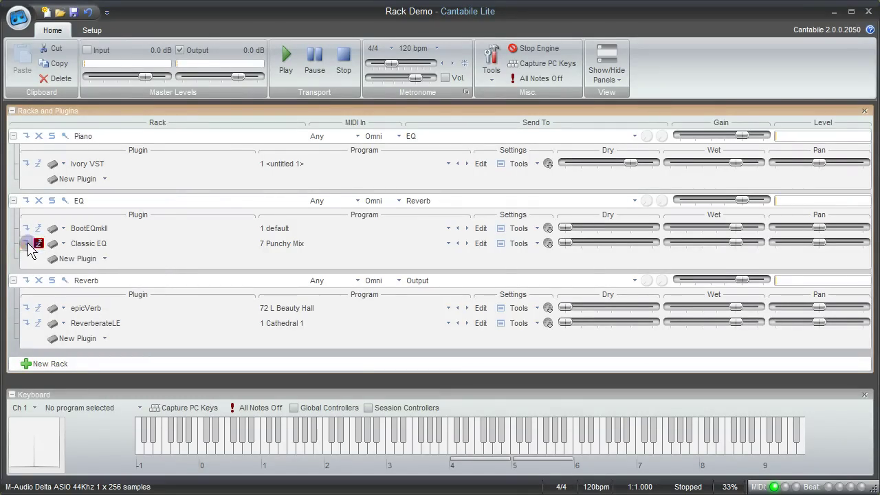
{"action": "left_click", "coordinate": [27, 244]}
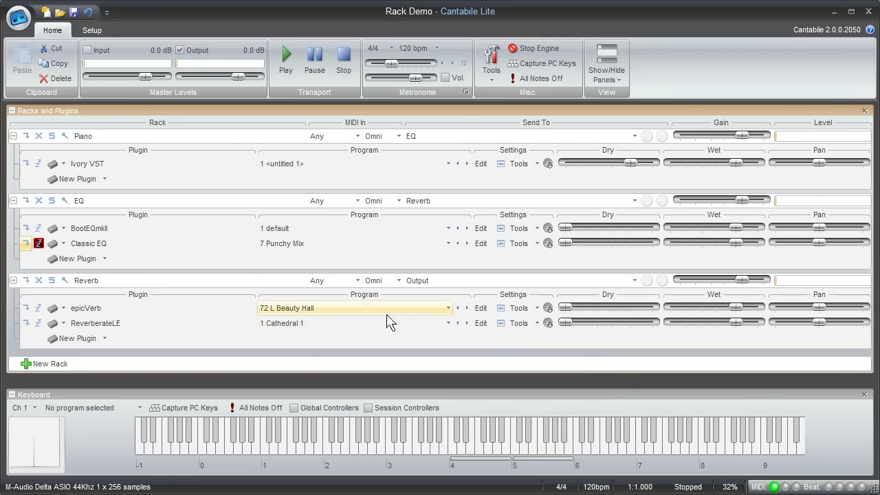
{"action": "left_click", "coordinate": [37, 244]}
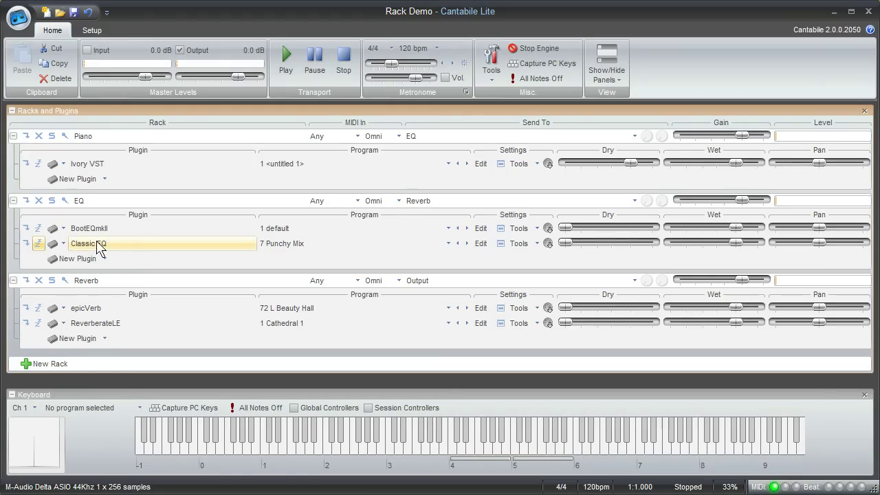
- Bypass BootEQmkII, Classic EQ, epicVerb and ReverberateLE, then clear all four bypasses
{"action": "left_click", "coordinate": [26, 227]}
{"action": "left_click", "coordinate": [26, 244]}
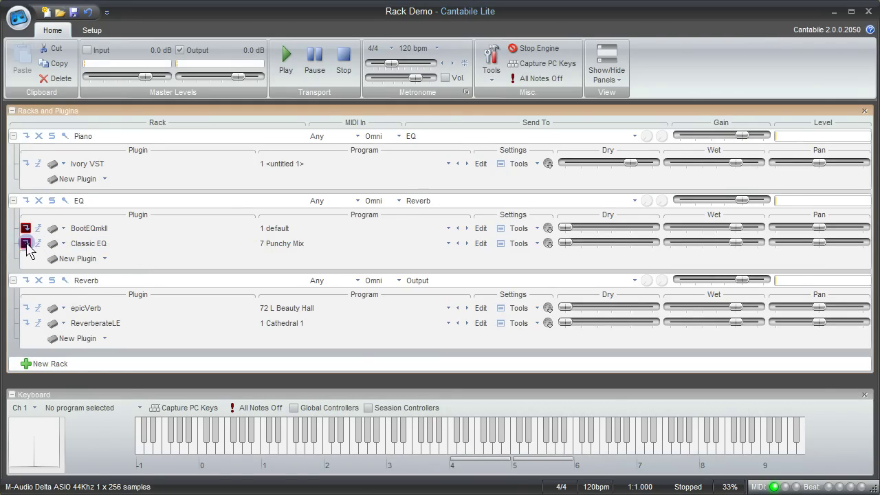
{"action": "left_click", "coordinate": [25, 308]}
{"action": "left_click", "coordinate": [25, 323]}
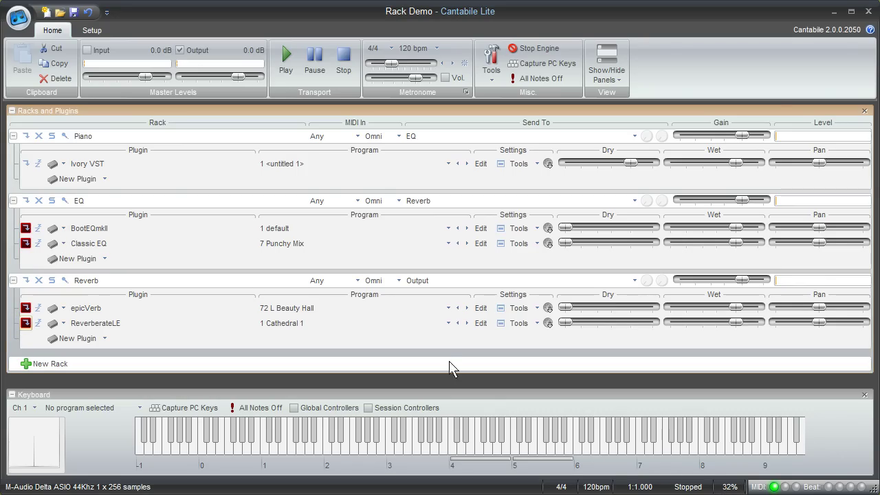
{"action": "left_click", "coordinate": [26, 228]}
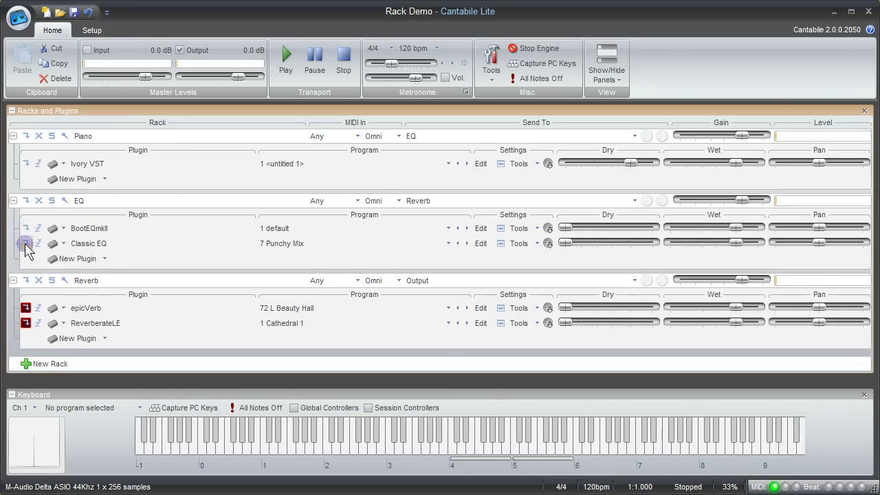
{"action": "left_click", "coordinate": [25, 243]}
{"action": "left_click", "coordinate": [25, 308]}
{"action": "left_click", "coordinate": [25, 323]}
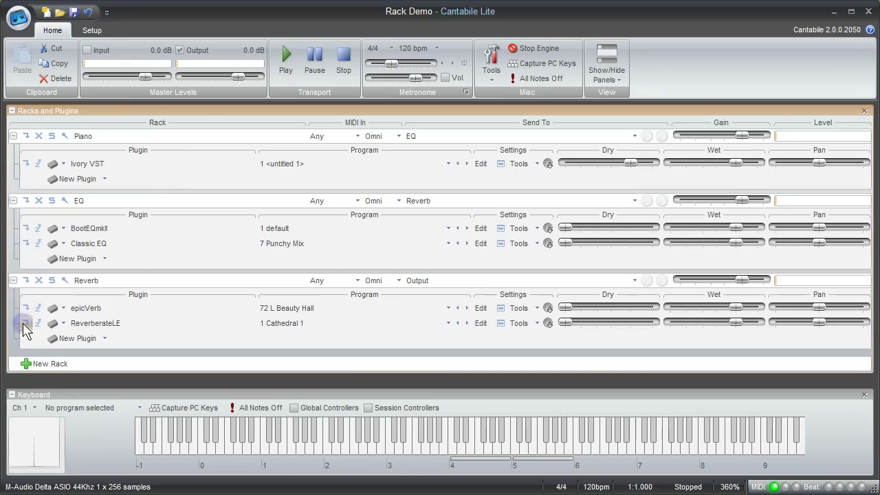
- Suspend BootEQmkII, Classic EQ, epicVerb and ReverberateLE
{"action": "left_click", "coordinate": [39, 228]}
{"action": "left_click", "coordinate": [39, 243]}
{"action": "left_click", "coordinate": [39, 308]}
{"action": "left_click", "coordinate": [38, 323]}
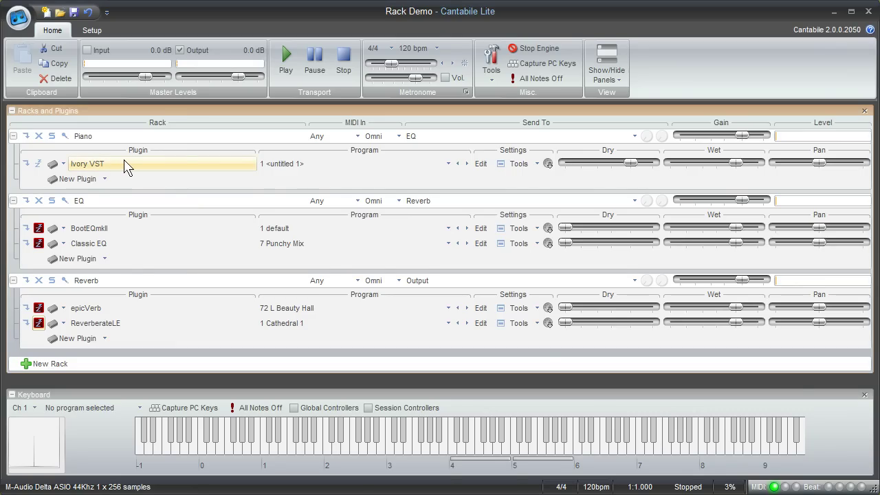
- Resume BootEQmkII and epicVerb, then open and close each one's editor window
{"action": "left_click", "coordinate": [39, 228]}
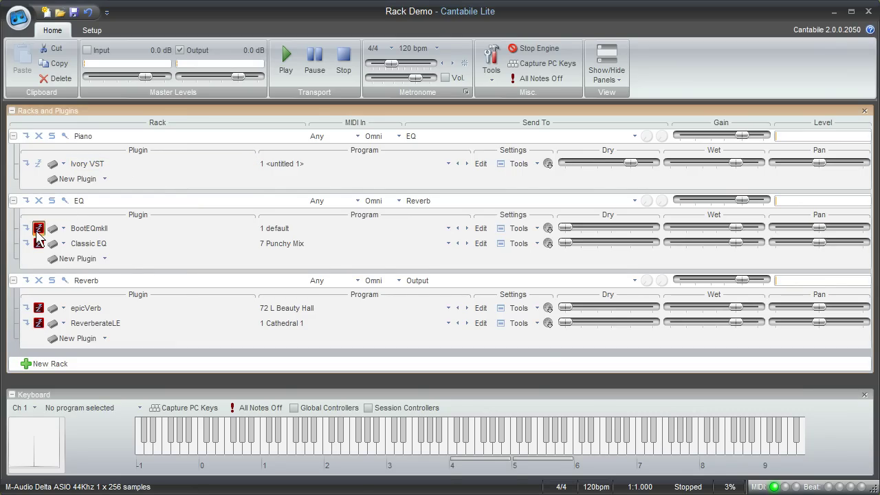
{"action": "left_click", "coordinate": [39, 308]}
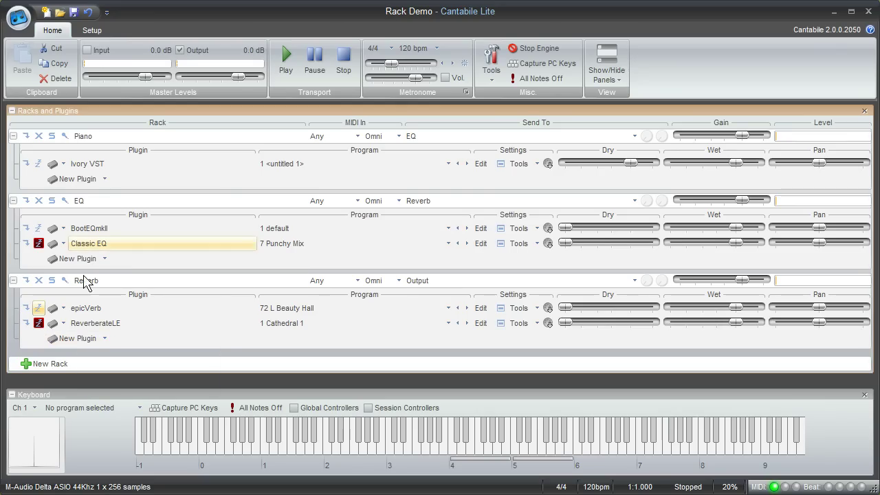
{"action": "left_click", "coordinate": [482, 229]}
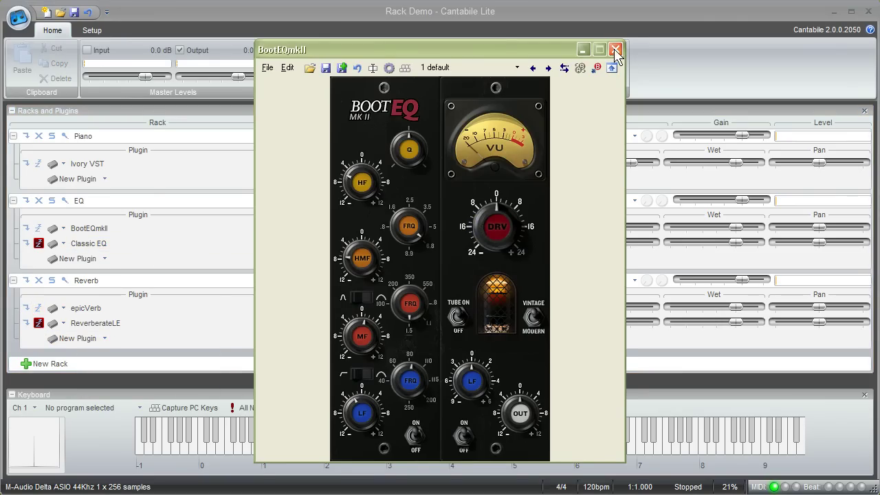
{"action": "left_click", "coordinate": [616, 44]}
{"action": "left_click", "coordinate": [480, 308]}
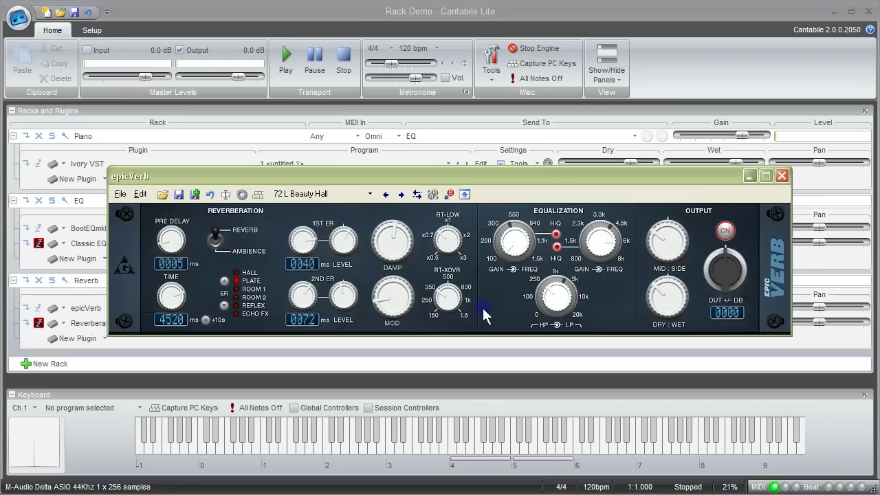
{"action": "left_click", "coordinate": [781, 176]}
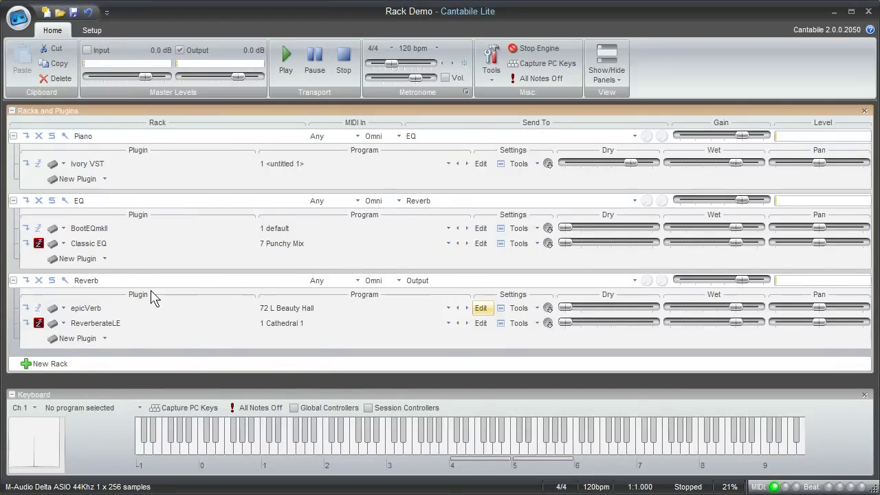
- Copy the BootEQmkII plugin into a newly created Rack 1
{"action": "left_click", "coordinate": [103, 233]}
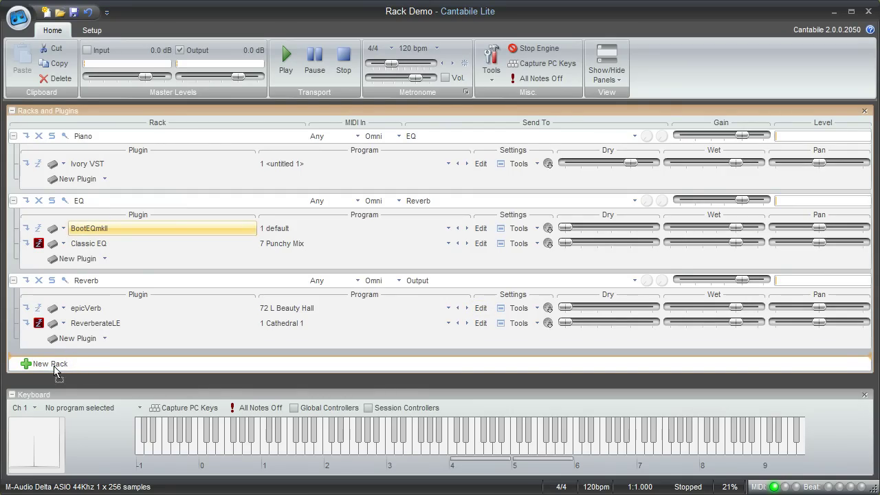
{"action": "left_click", "coordinate": [81, 364]}
{"action": "left_click_drag", "start_coordinate": [94, 369], "coordinate": [93, 369]}
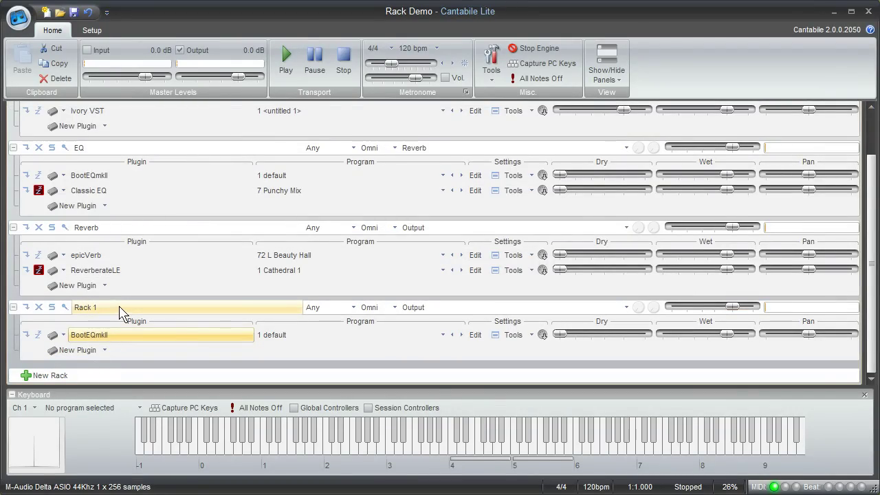
- Check Rack 1's BootEQmkII editor, then copy epicVerb into Rack 1 below it
{"action": "left_click", "coordinate": [477, 335]}
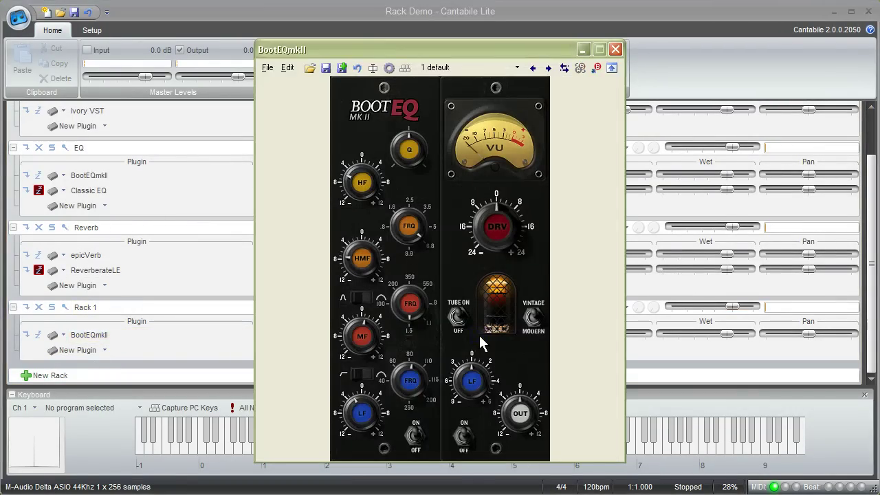
{"action": "left_click", "coordinate": [615, 53]}
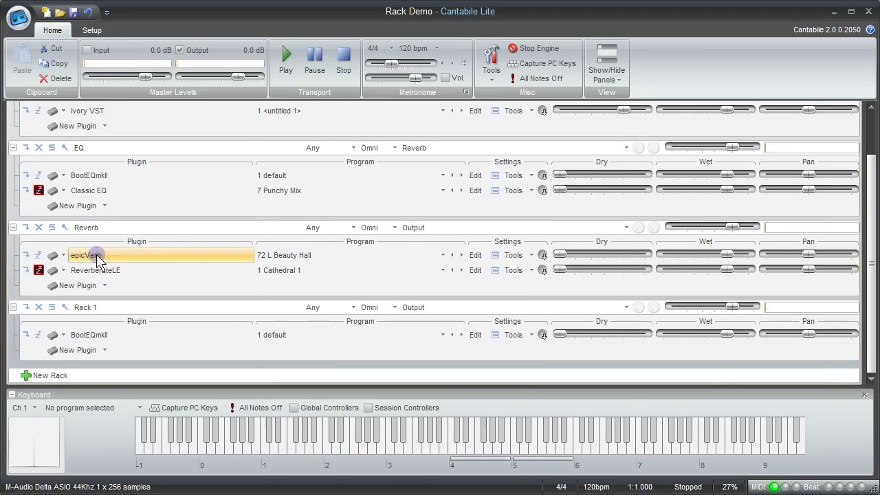
{"action": "left_click_drag", "start_coordinate": [96, 259], "coordinate": [209, 336]}
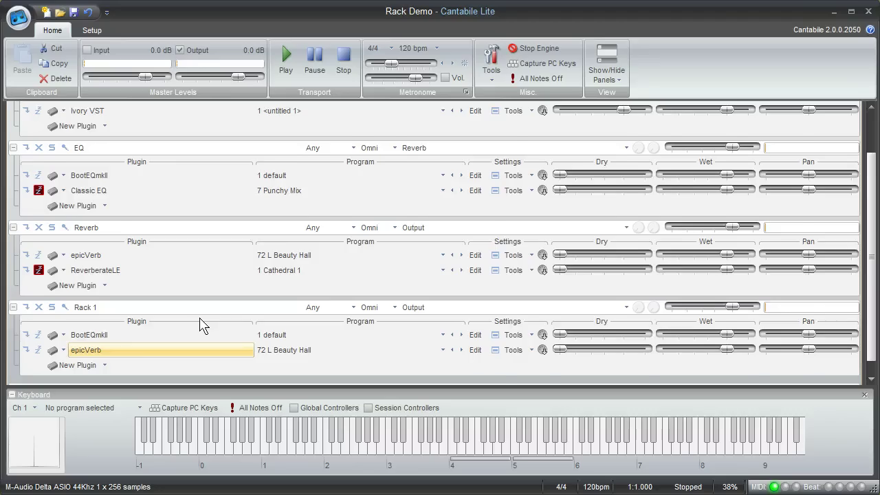
- Set the Piano rack's audio target to Rack 1 so Ivory VST feeds BootEQmkII and epicVerb
{"action": "scroll", "coordinate": [203, 323], "scroll_direction": "up", "scroll_amount": 2}
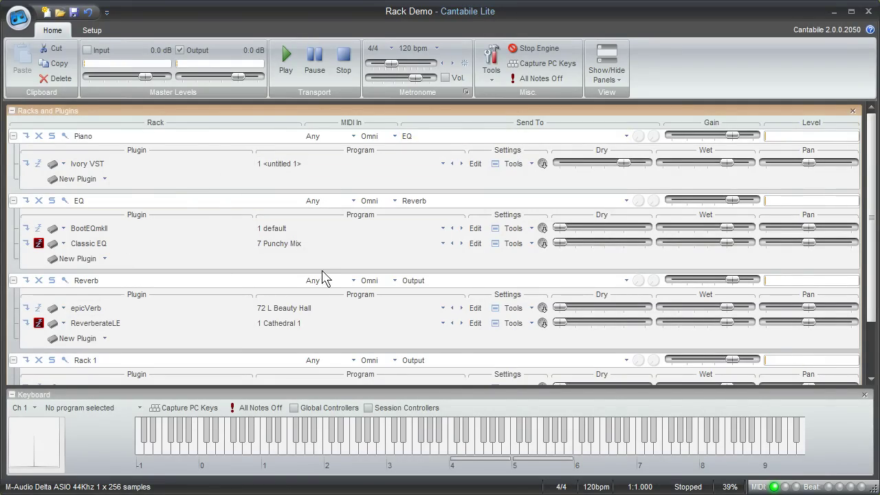
{"action": "scroll", "coordinate": [387, 314], "scroll_direction": "down", "scroll_amount": 1}
{"action": "scroll", "coordinate": [387, 314], "scroll_direction": "up", "scroll_amount": 1}
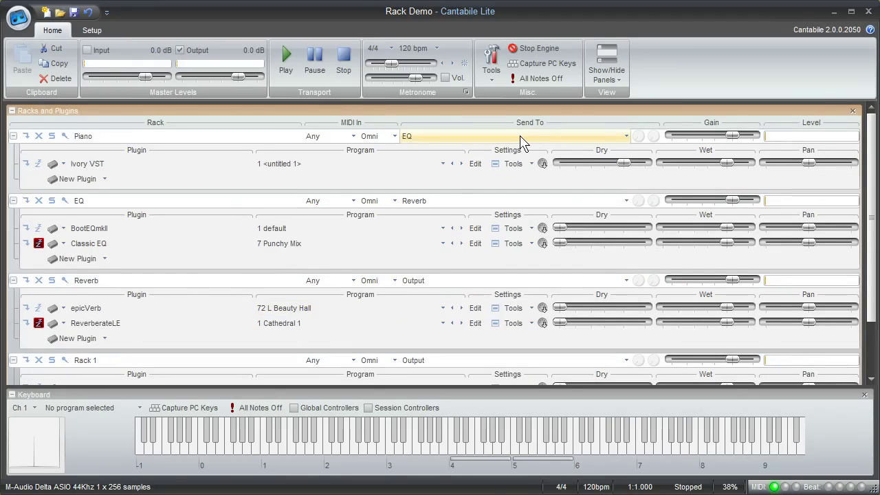
{"action": "left_click", "coordinate": [520, 142]}
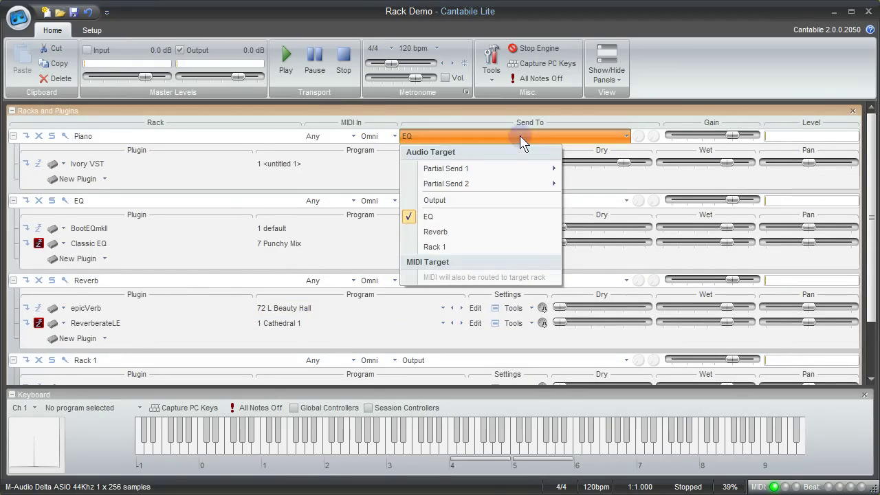
{"action": "left_click", "coordinate": [483, 247]}
{"action": "scroll", "coordinate": [343, 275], "scroll_direction": "down", "scroll_amount": 1}
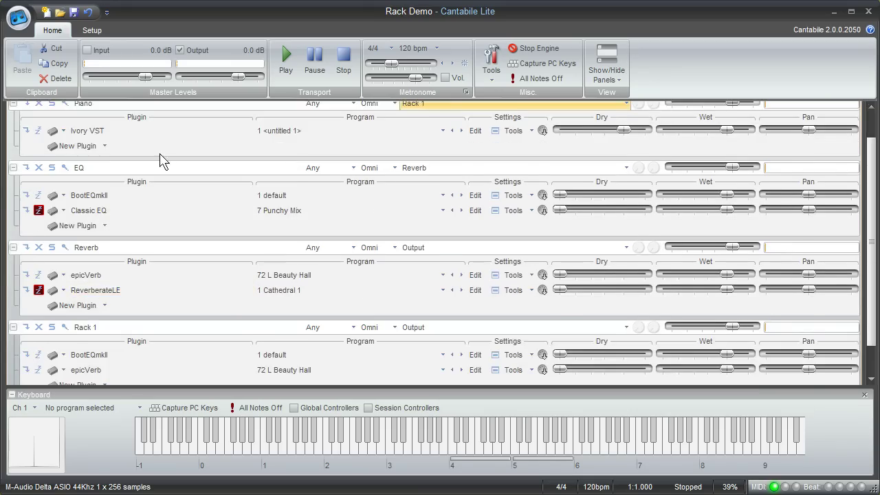
{"action": "scroll", "coordinate": [163, 161], "scroll_direction": "up", "scroll_amount": 1}
{"action": "scroll", "coordinate": [210, 183], "scroll_direction": "down", "scroll_amount": 1}
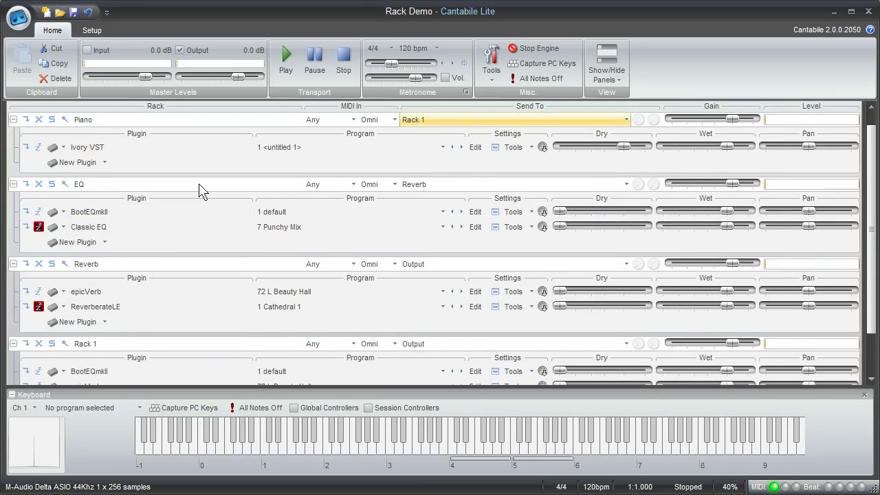
{"action": "scroll", "coordinate": [183, 281], "scroll_direction": "down", "scroll_amount": 1}
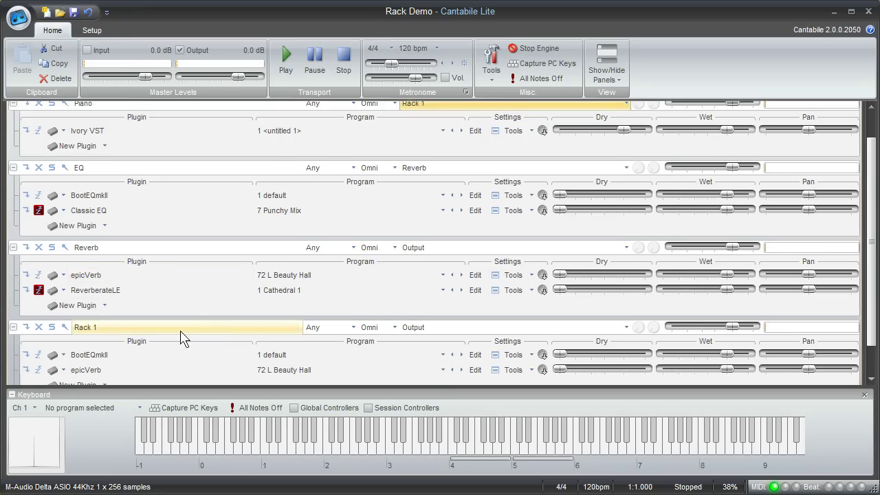
{"action": "scroll", "coordinate": [181, 338], "scroll_direction": "down", "scroll_amount": 1}
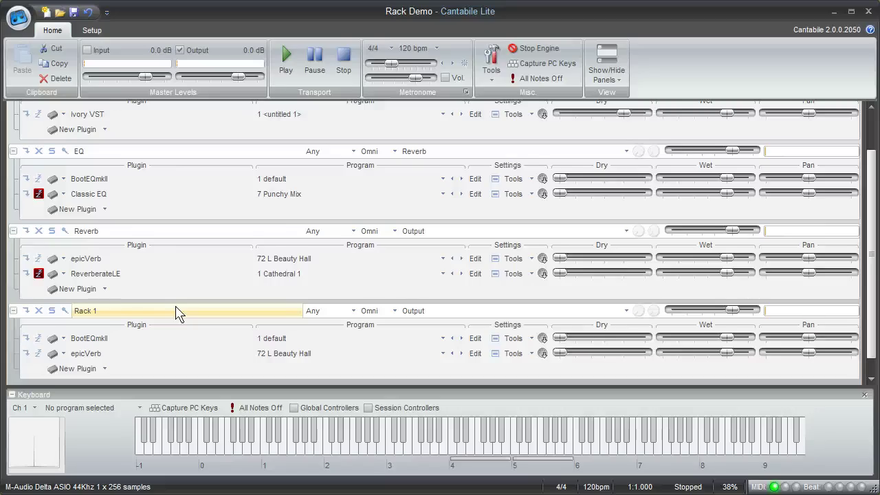
{"action": "scroll", "coordinate": [176, 313], "scroll_direction": "up", "scroll_amount": 2}
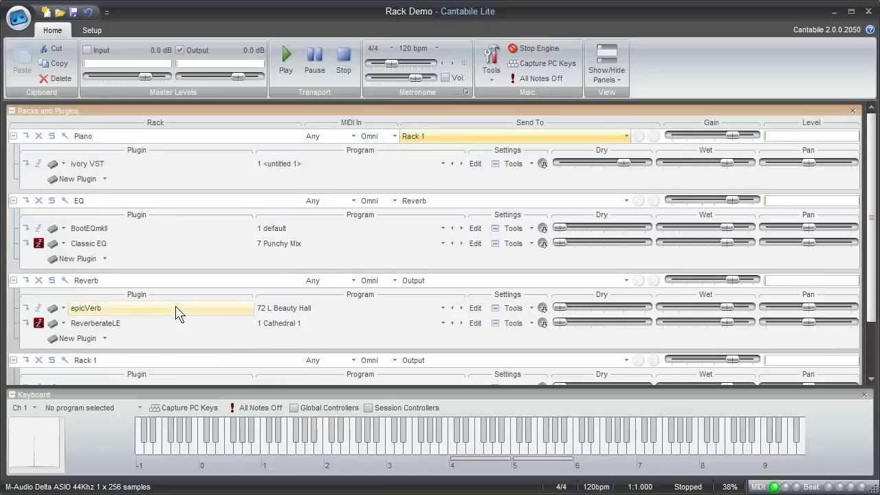
{"action": "scroll", "coordinate": [176, 314], "scroll_direction": "down", "scroll_amount": 1}
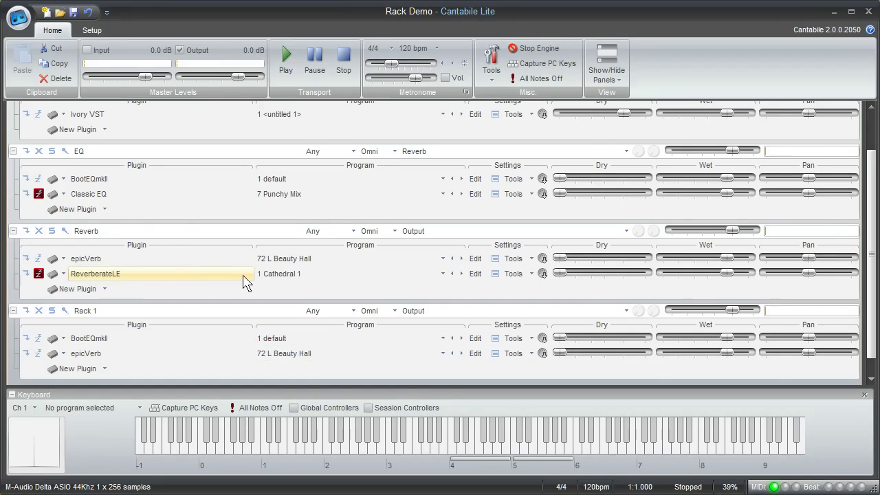
{"action": "scroll", "coordinate": [244, 282], "scroll_direction": "up", "scroll_amount": 3}
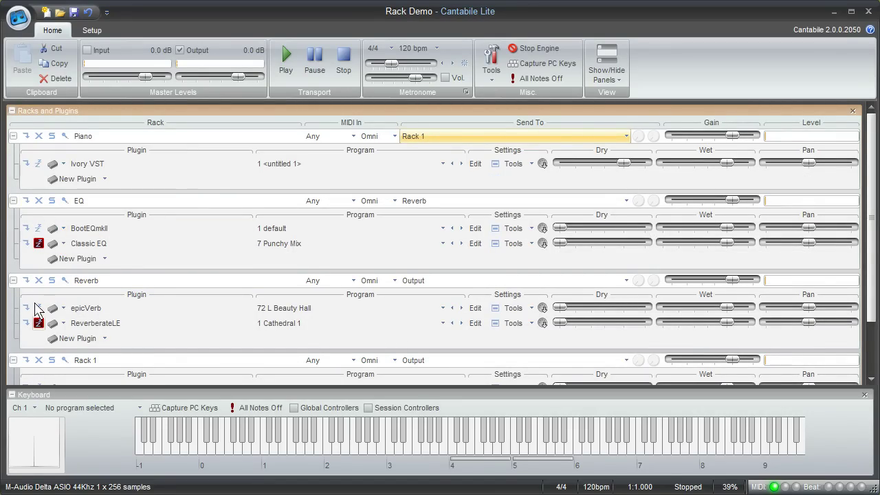
- Toggle the EQ rack's bypass and collapse the EQ rack
{"action": "left_click", "coordinate": [26, 200]}
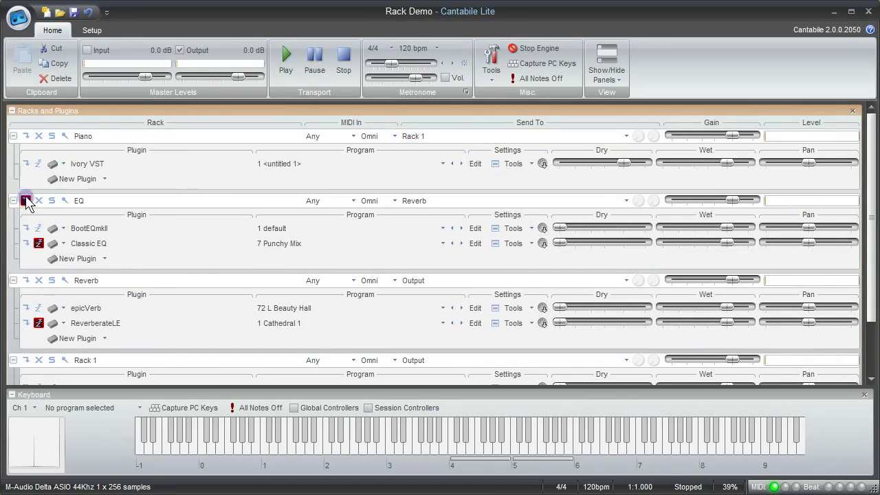
{"action": "left_click", "coordinate": [26, 201]}
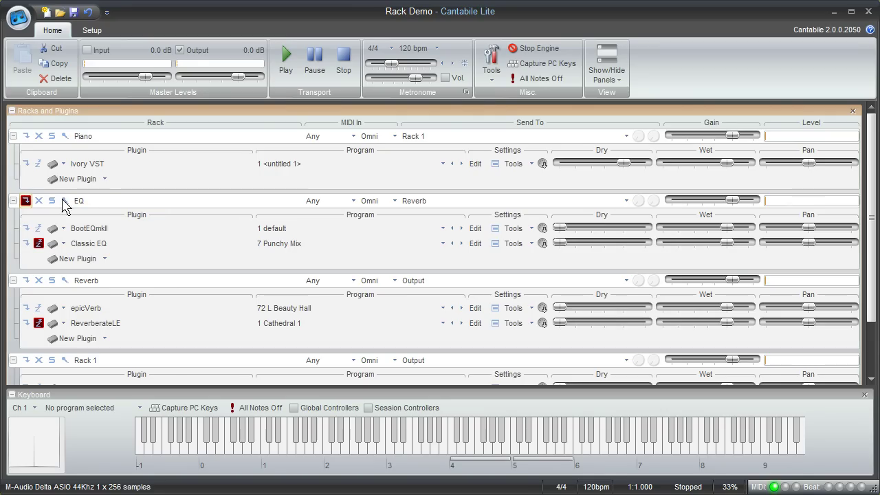
{"action": "left_click", "coordinate": [13, 200]}
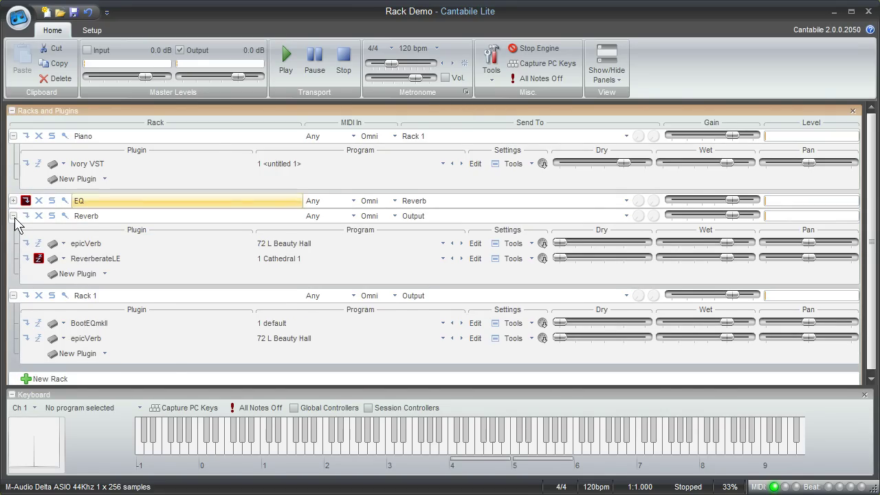
- Bypass and collapse the Reverb rack, leaving only Reverb selected
{"action": "left_click", "coordinate": [26, 216]}
{"action": "left_click", "coordinate": [13, 216]}
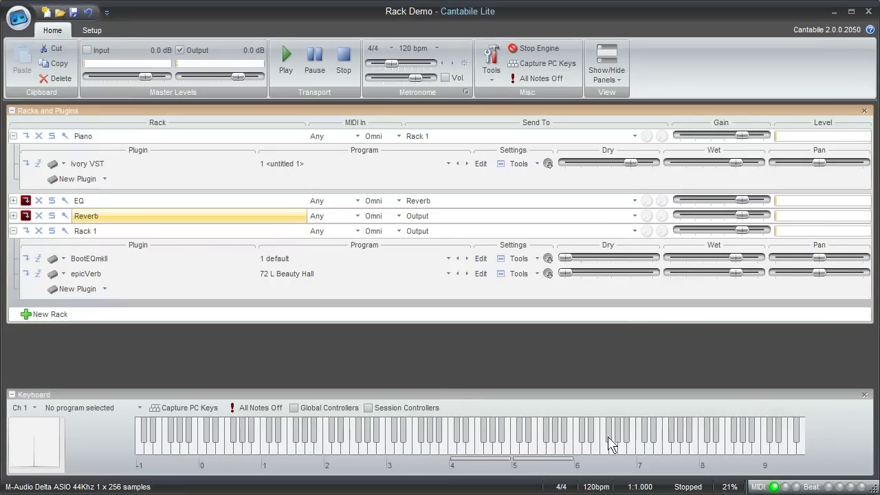
{"action": "left_click", "coordinate": [110, 205], "text": "ctrl"}
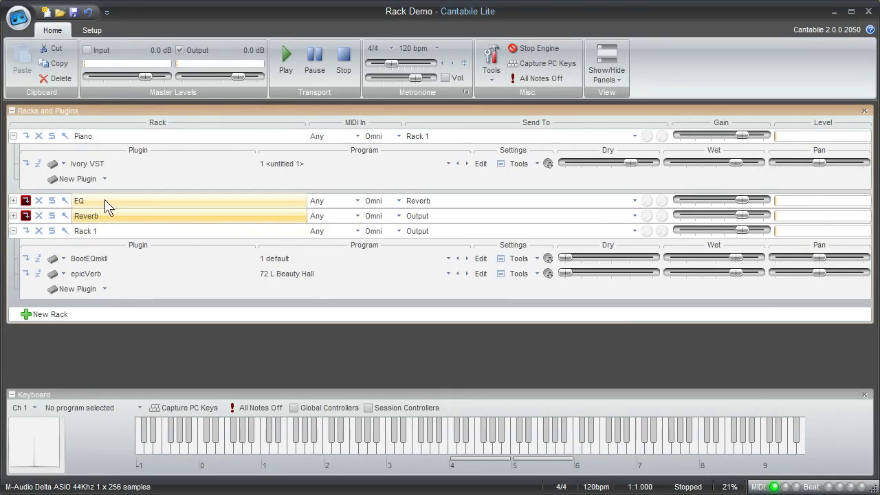
{"action": "left_click", "coordinate": [109, 215]}
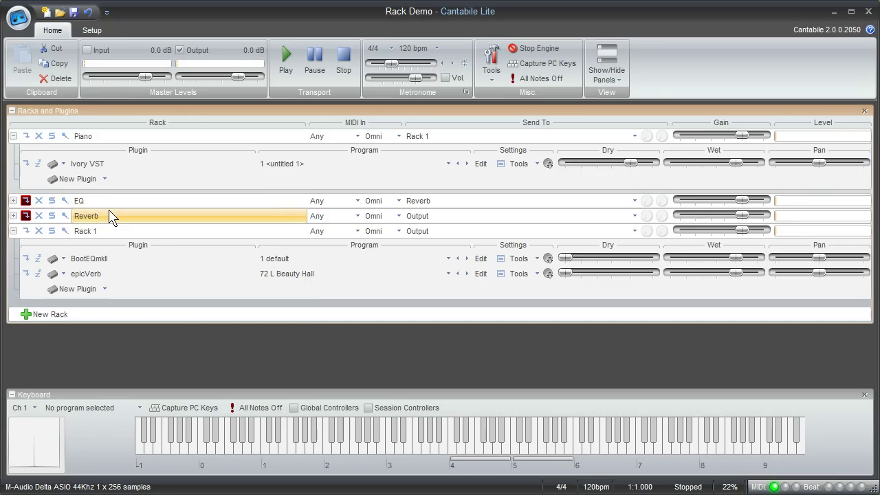